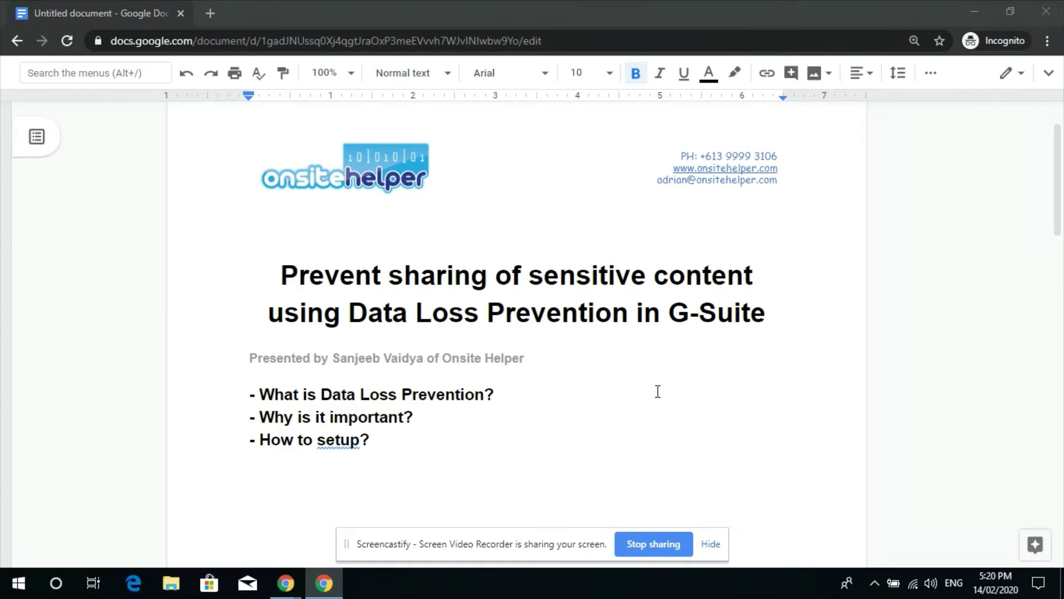
# Minimize the Docs window, restore the Admin console browser, and open the Rules page.
pyautogui.click(966, 11)
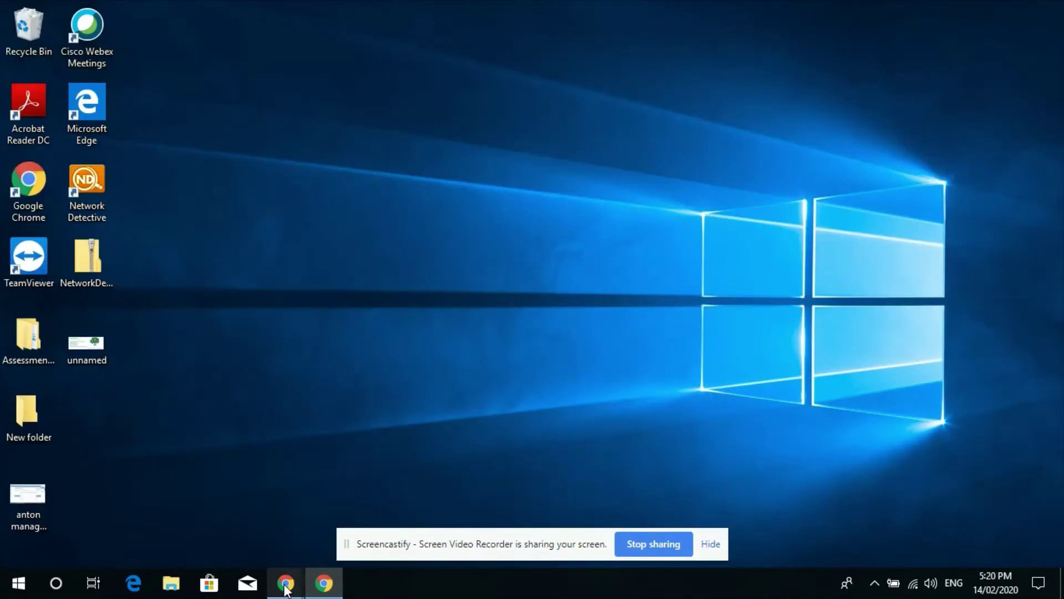
pyautogui.moveTo(286, 582)
pyautogui.click(216, 522)
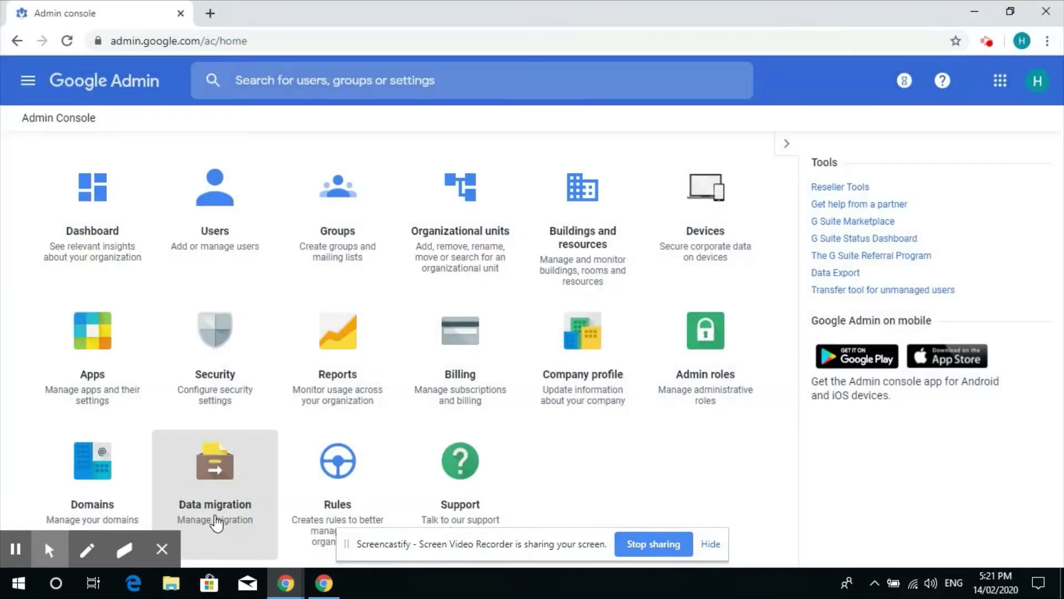
pyautogui.click(337, 476)
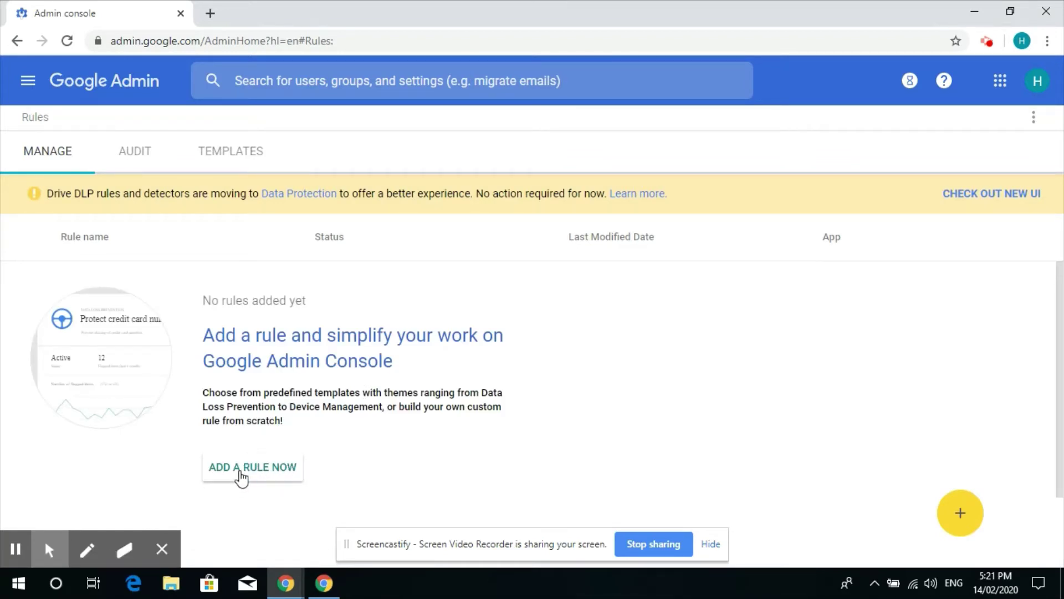
# Add a rule from the Blank Template and name it 'Test Credit Card Policy'.
pyautogui.click(265, 477)
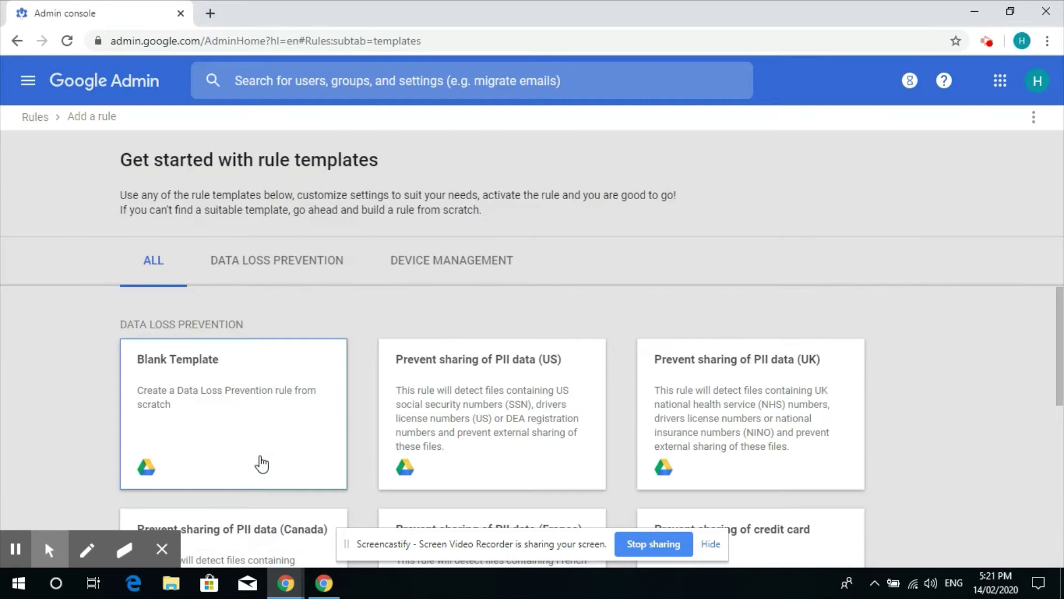
pyautogui.scroll(-3, 261, 430)
pyautogui.scroll(3, 262, 432)
pyautogui.click(203, 393)
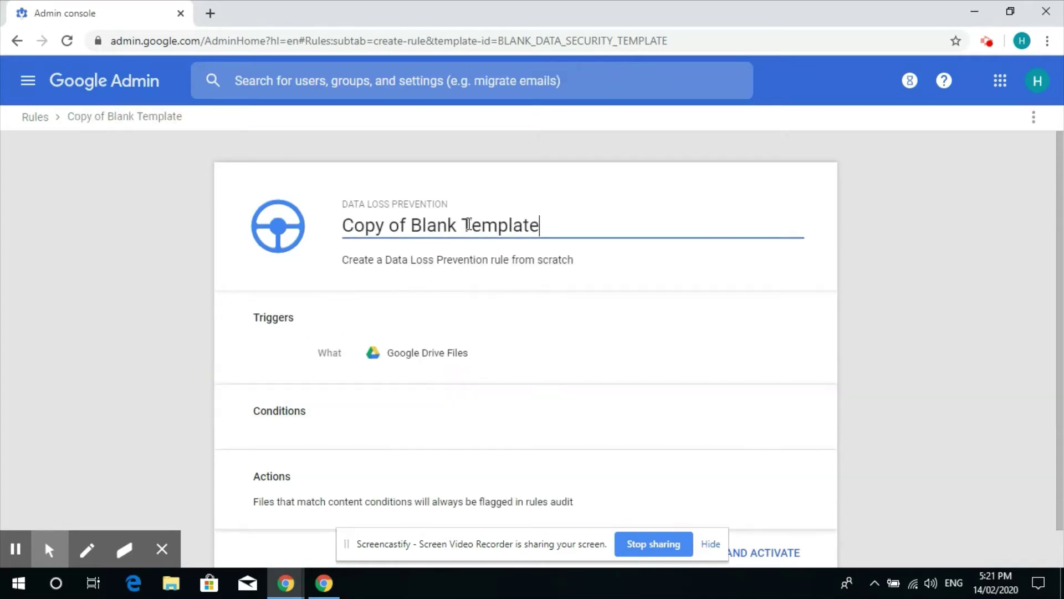
pyautogui.moveTo(546, 226); pyautogui.dragTo(324, 233)
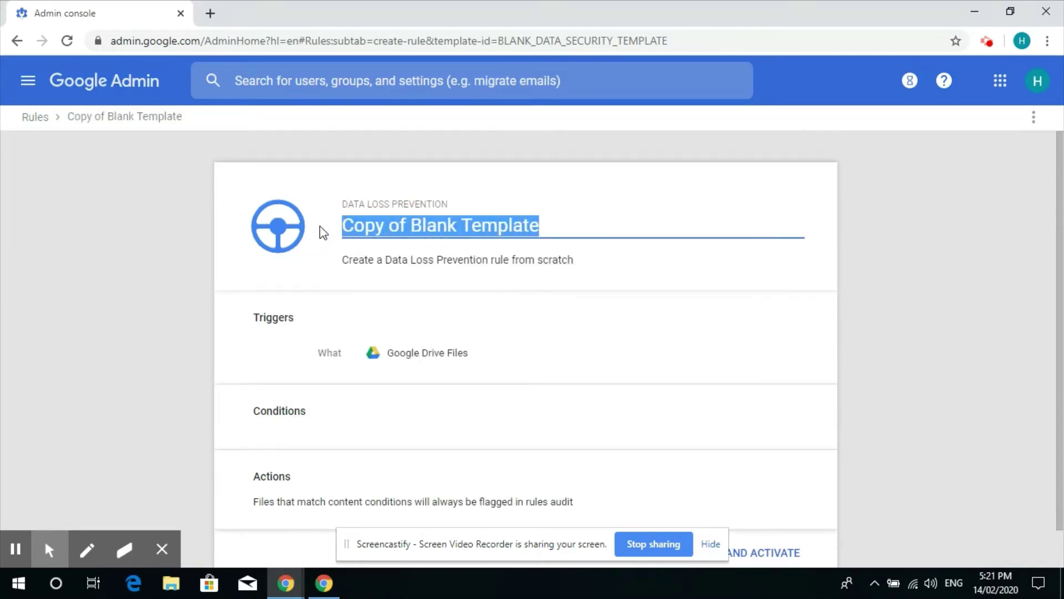
pyautogui.write('Tes')
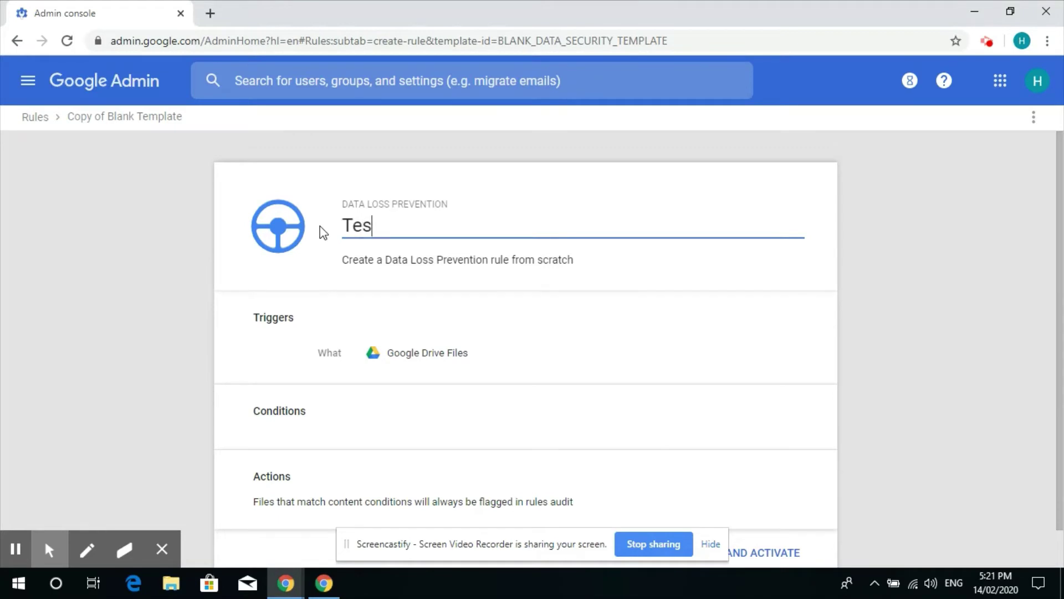
pyautogui.write('t Credit Card ')
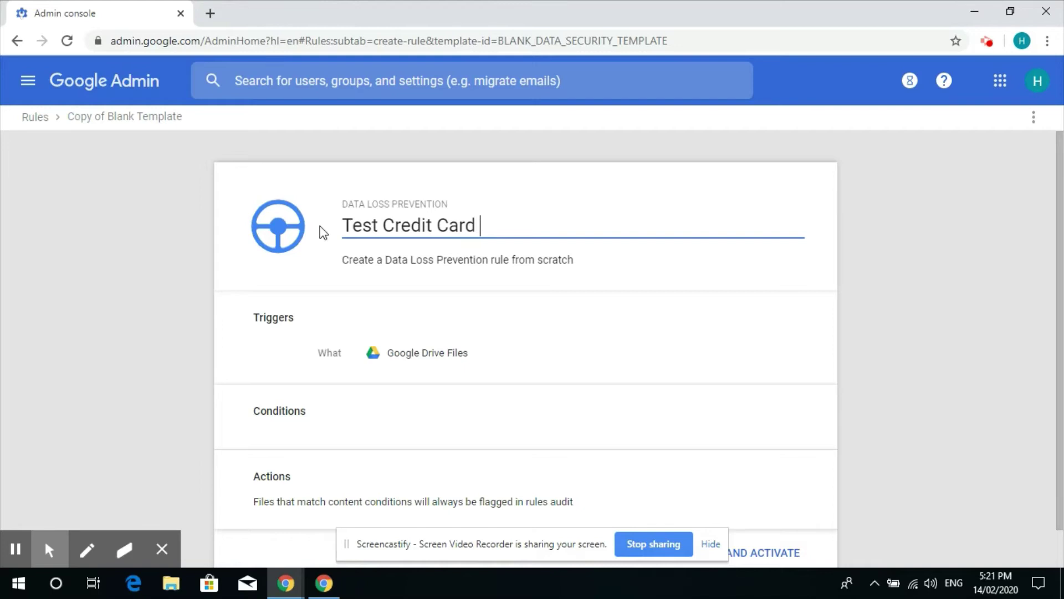
pyautogui.write('Policy')
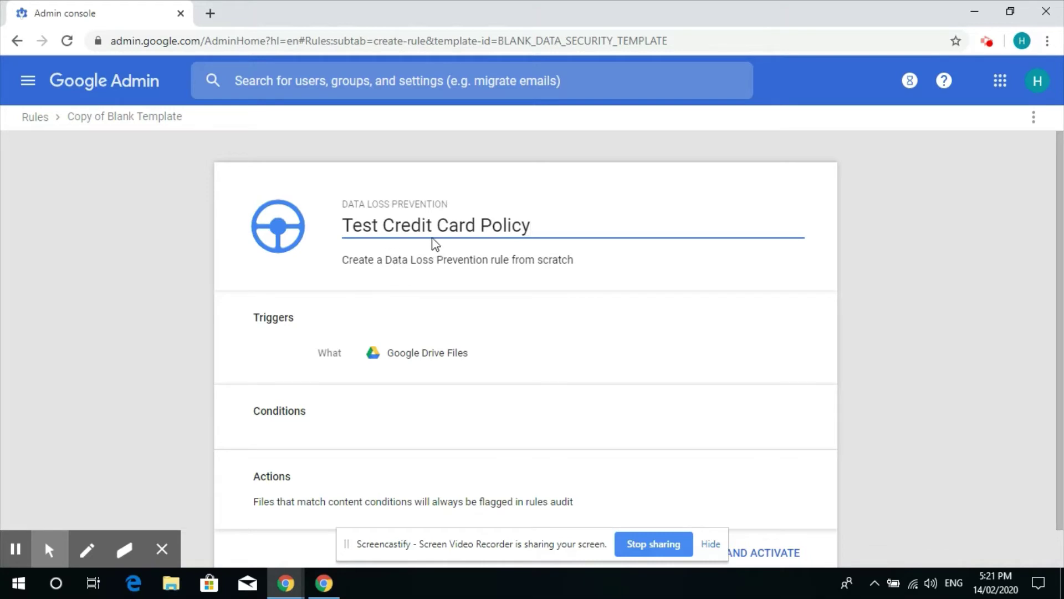
pyautogui.scroll(-1, 425, 325)
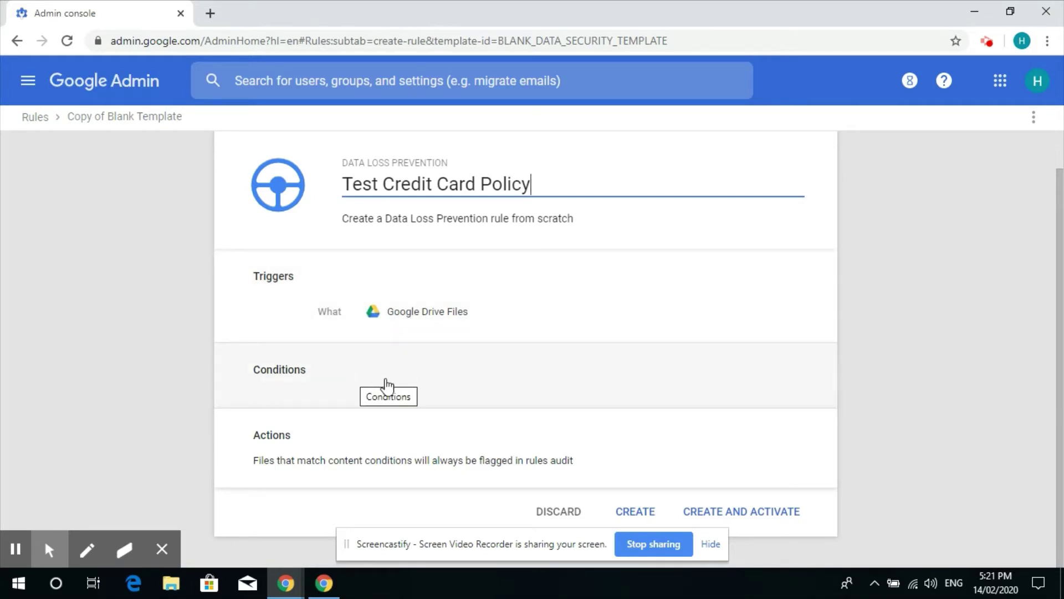
# Expand the rule's conditions and apply the rule to an organizational unit's users.
pyautogui.click(392, 382)
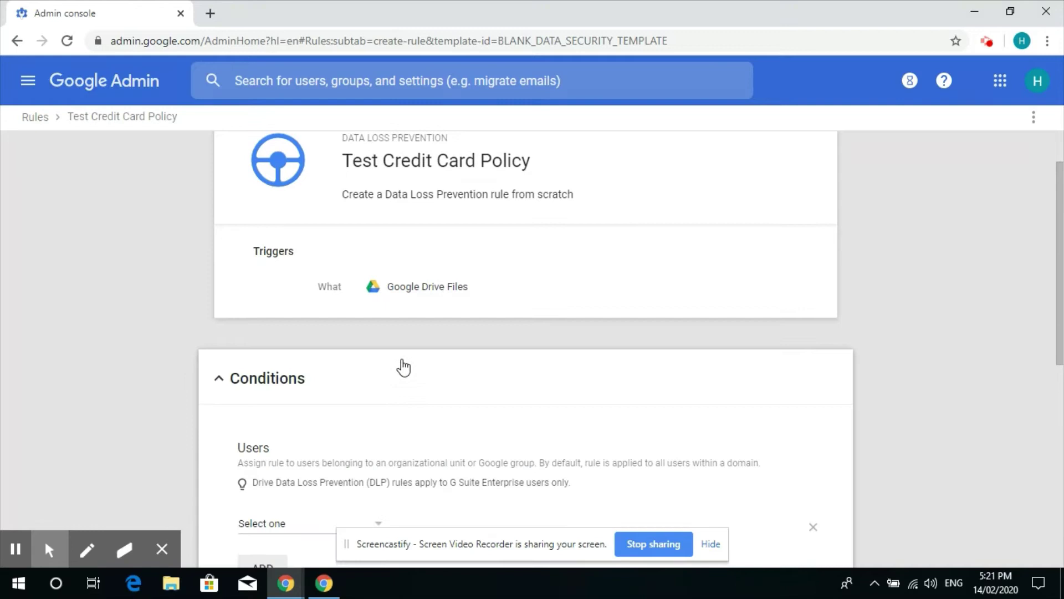
pyautogui.scroll(-3, 402, 366)
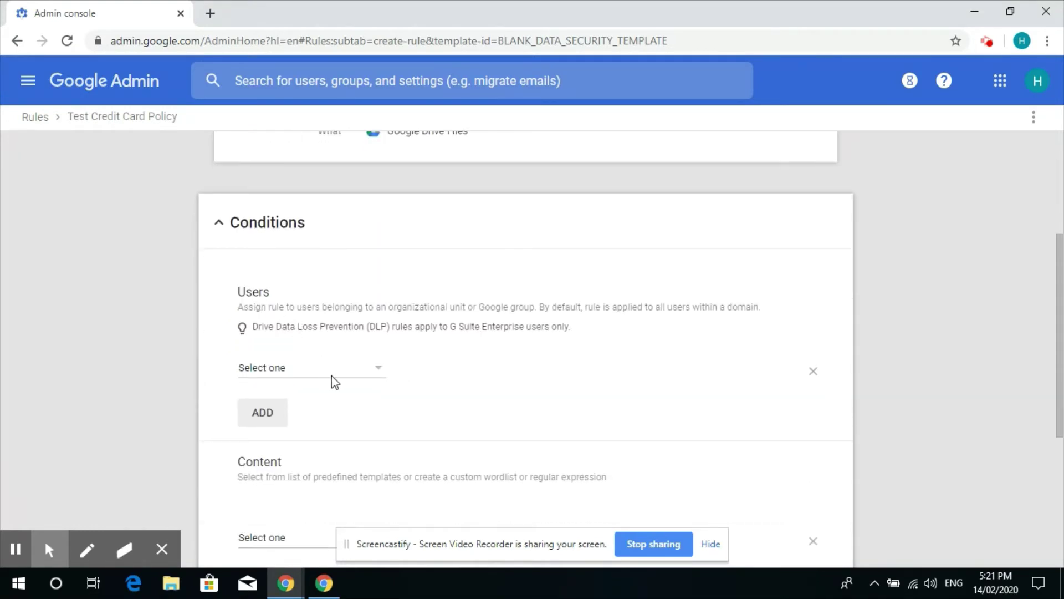
pyautogui.click(348, 372)
pyautogui.click(349, 369)
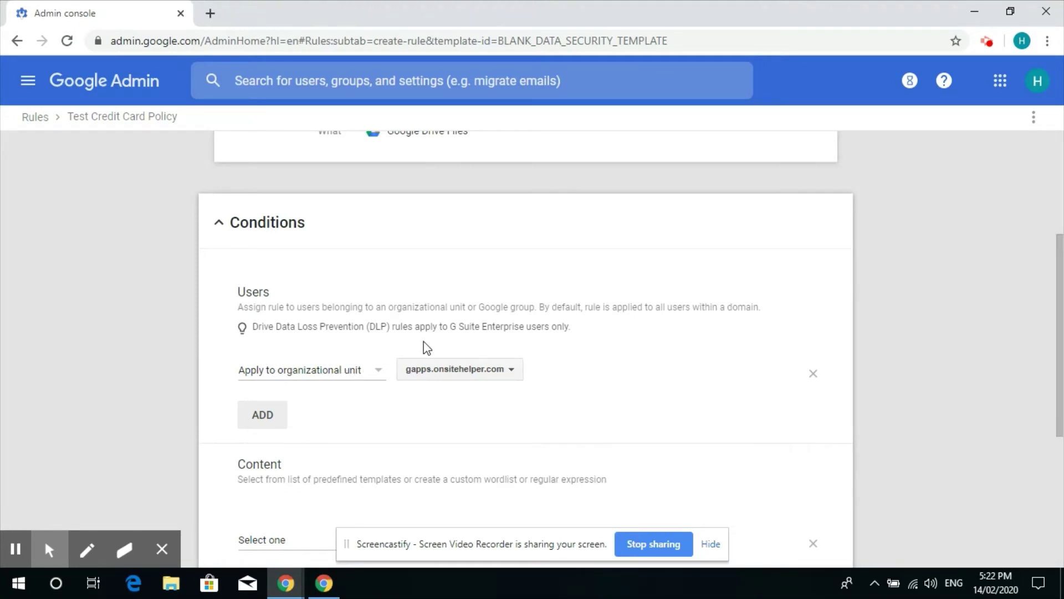
# Match sensitive content 'Global - Credit card number' at Medium confidence and save the conditions.
pyautogui.scroll(-1, 407, 397)
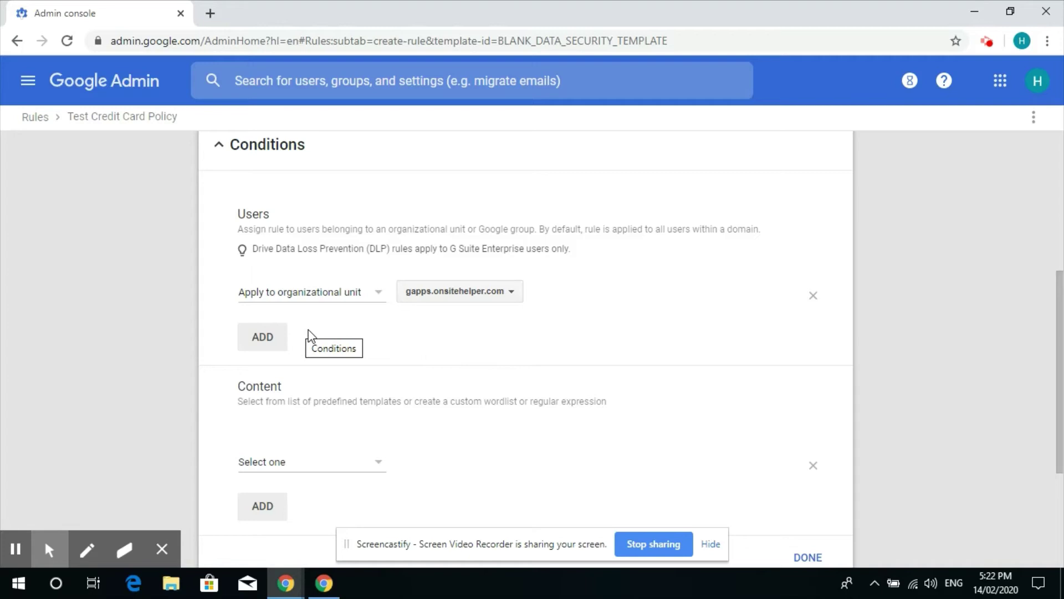
pyautogui.click(334, 462)
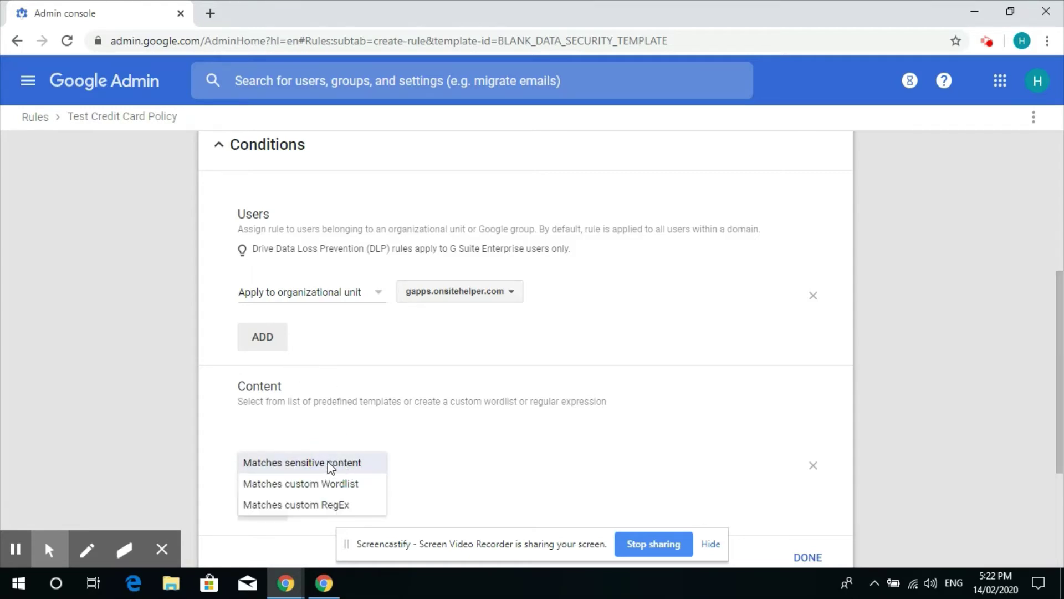
pyautogui.click(351, 467)
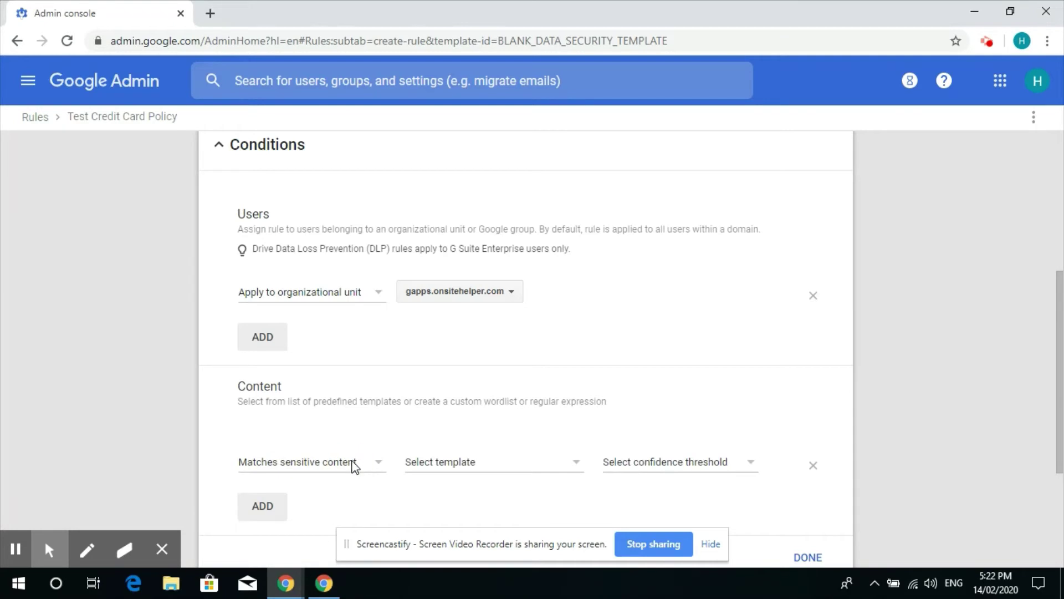
pyautogui.click(514, 466)
pyautogui.scroll(-5, 493, 438)
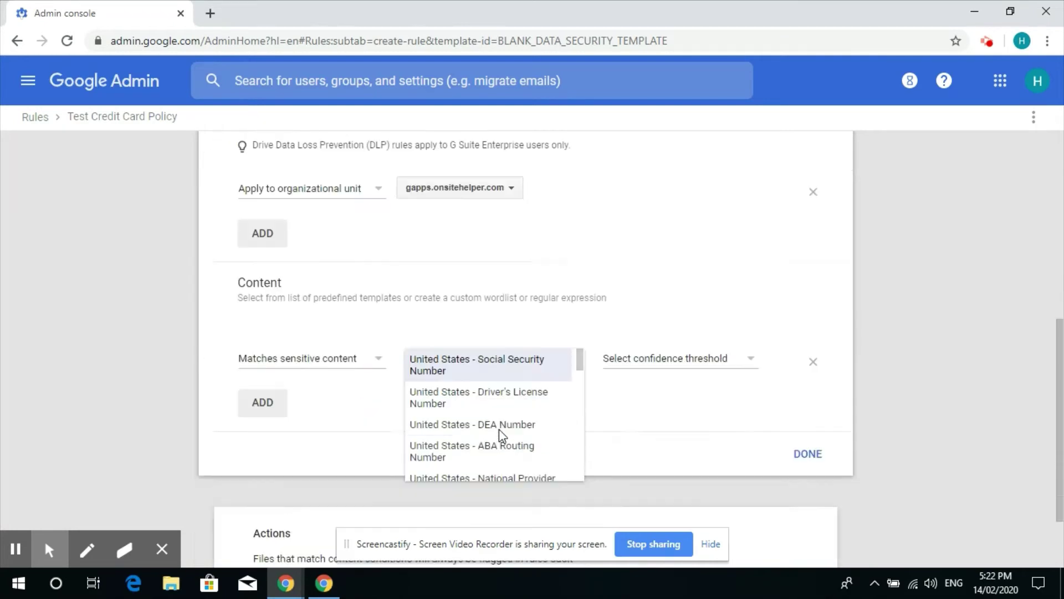
pyautogui.scroll(-5, 541, 372)
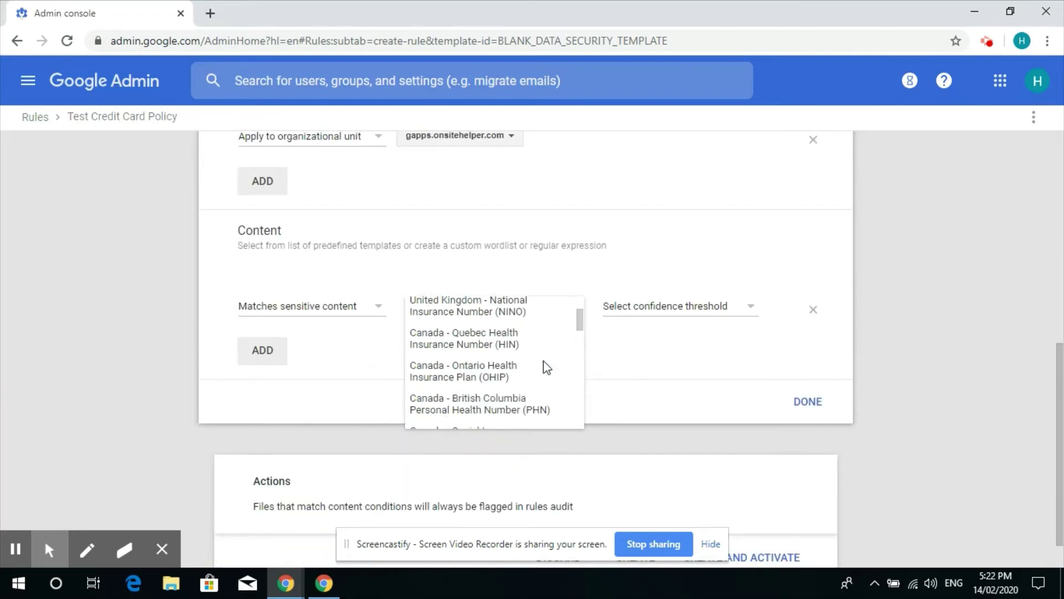
pyautogui.scroll(-1, 547, 363)
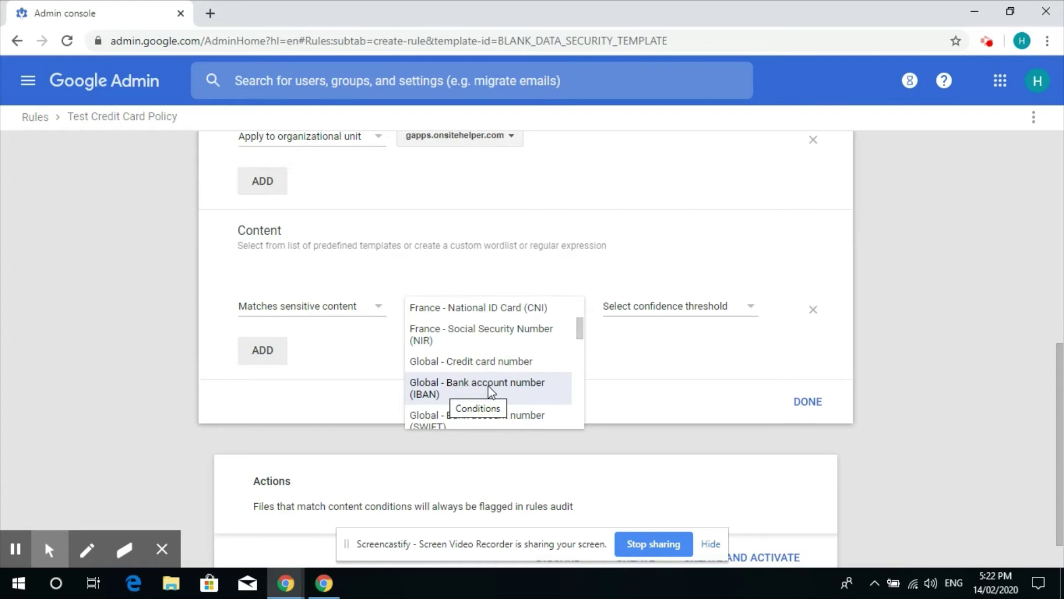
pyautogui.scroll(-2, 535, 382)
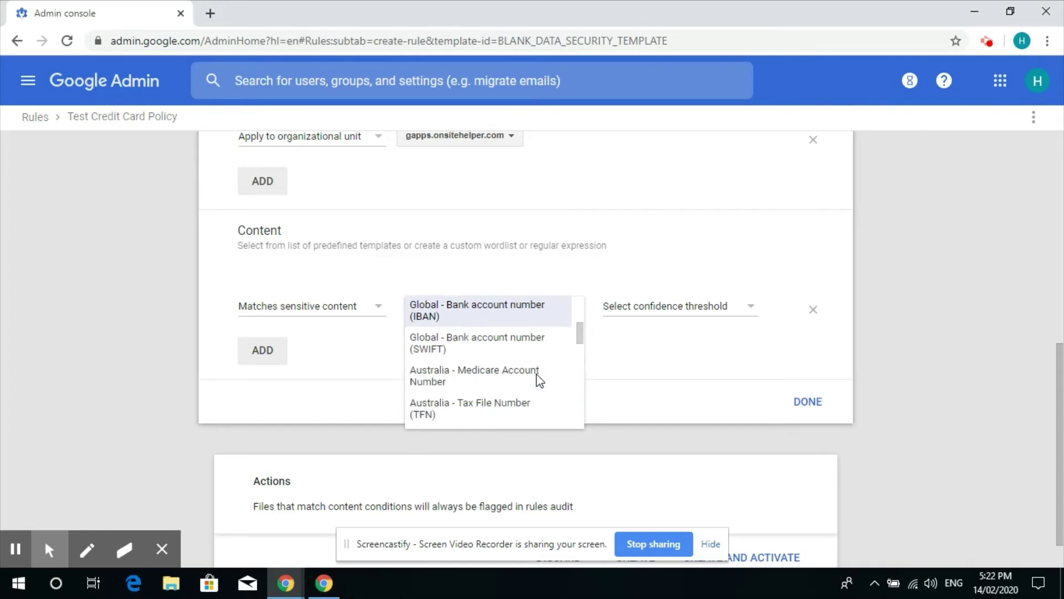
pyautogui.scroll(1, 539, 381)
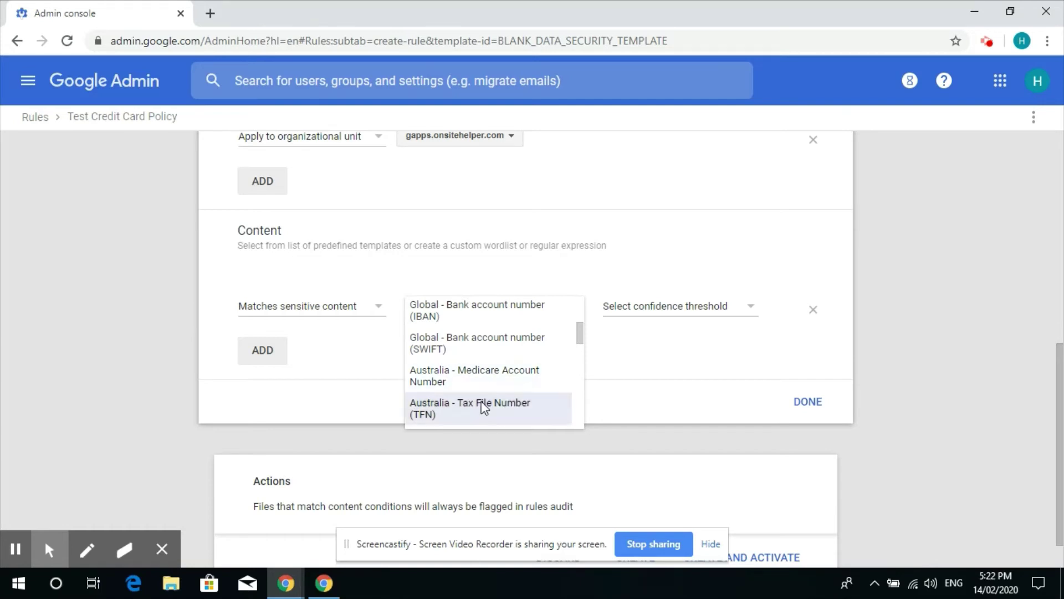
pyautogui.scroll(2, 481, 376)
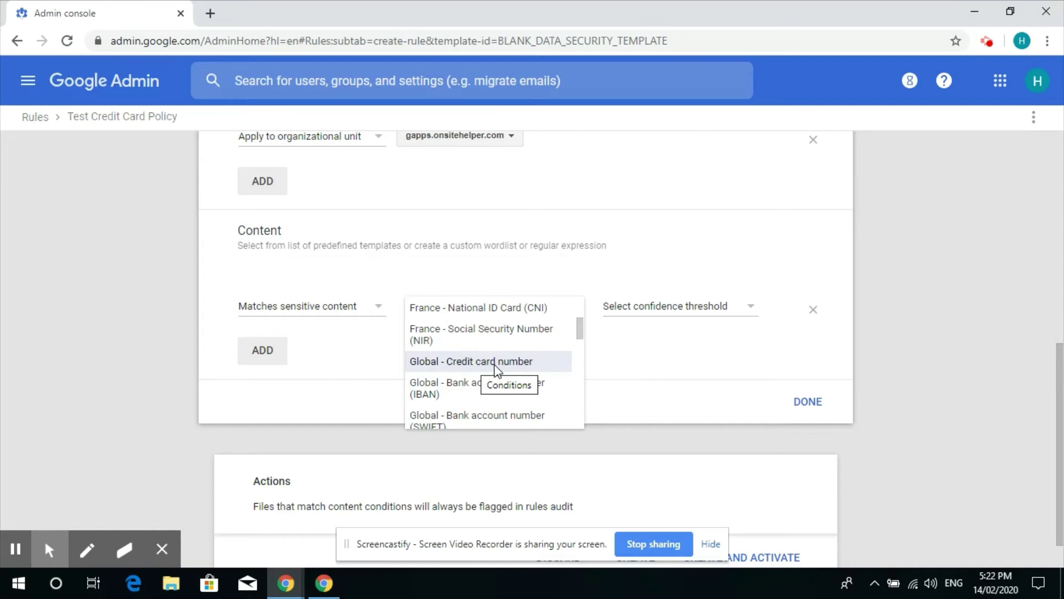
pyautogui.click(503, 366)
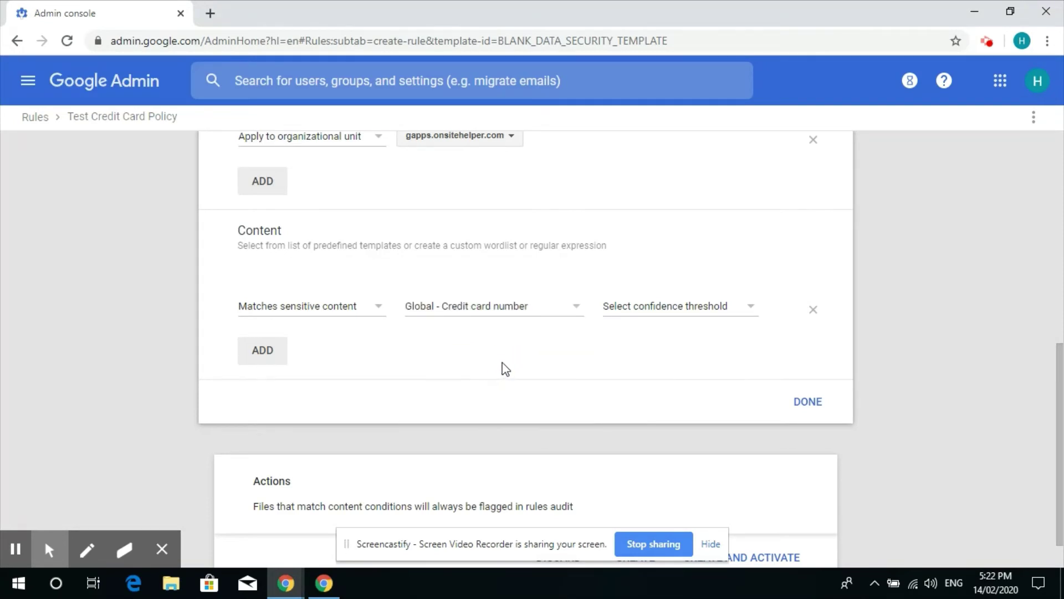
pyautogui.click(682, 314)
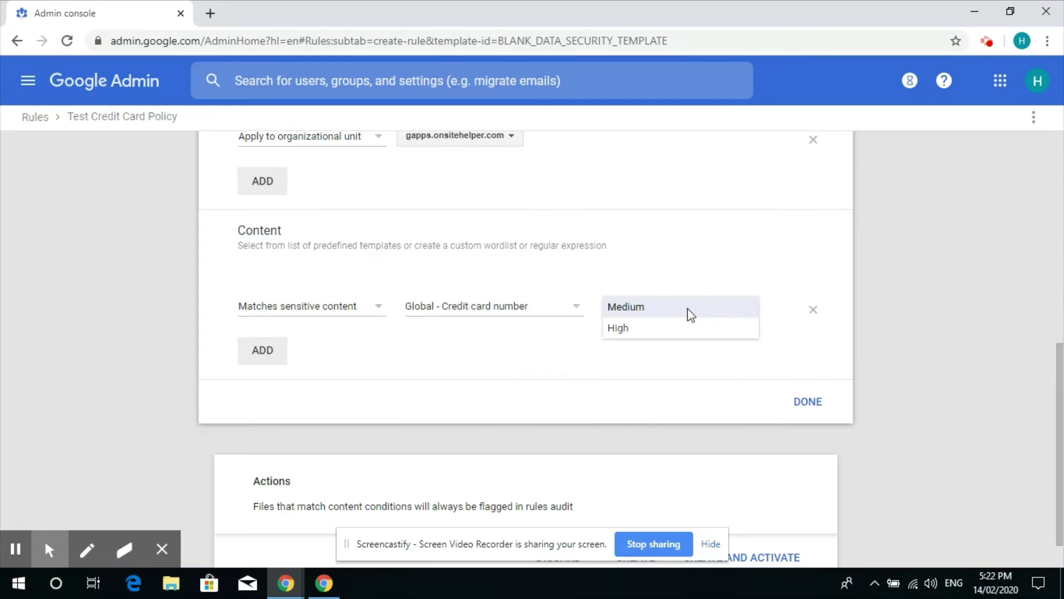
pyautogui.click(671, 310)
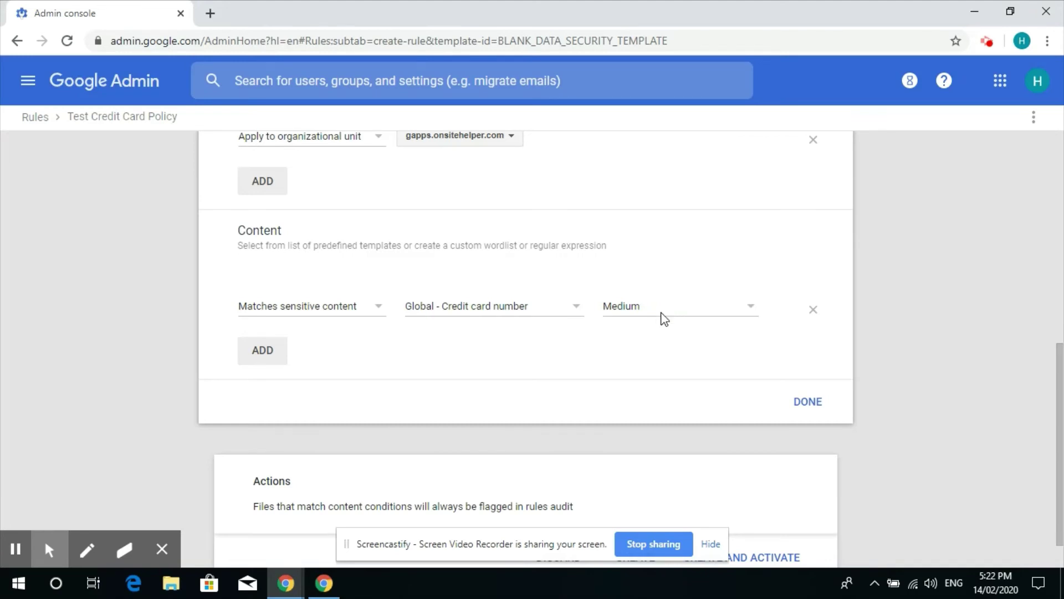
pyautogui.scroll(1, 559, 362)
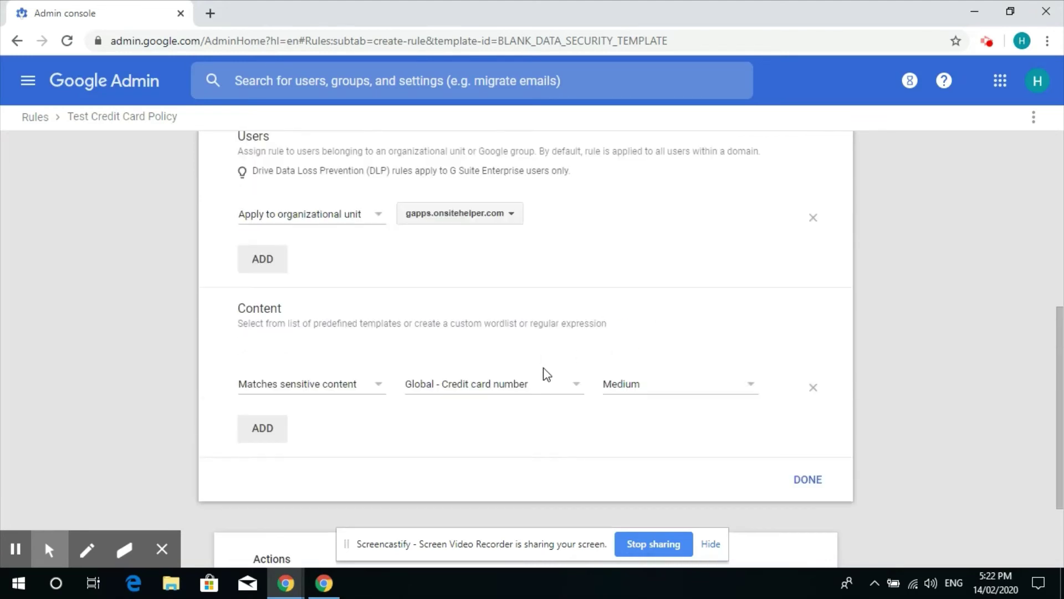
pyautogui.scroll(-1, 544, 368)
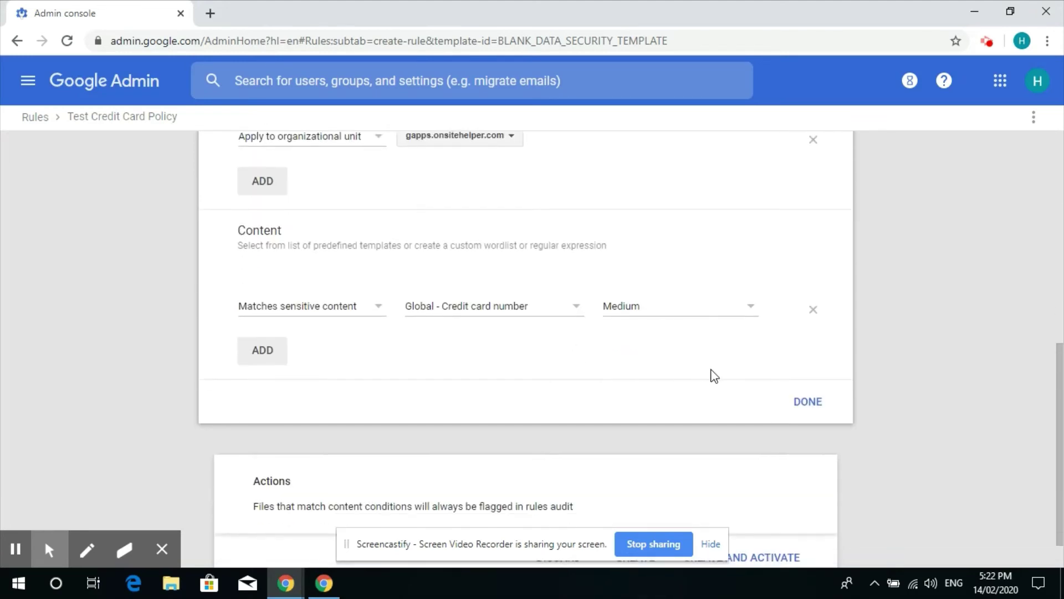
pyautogui.click(808, 402)
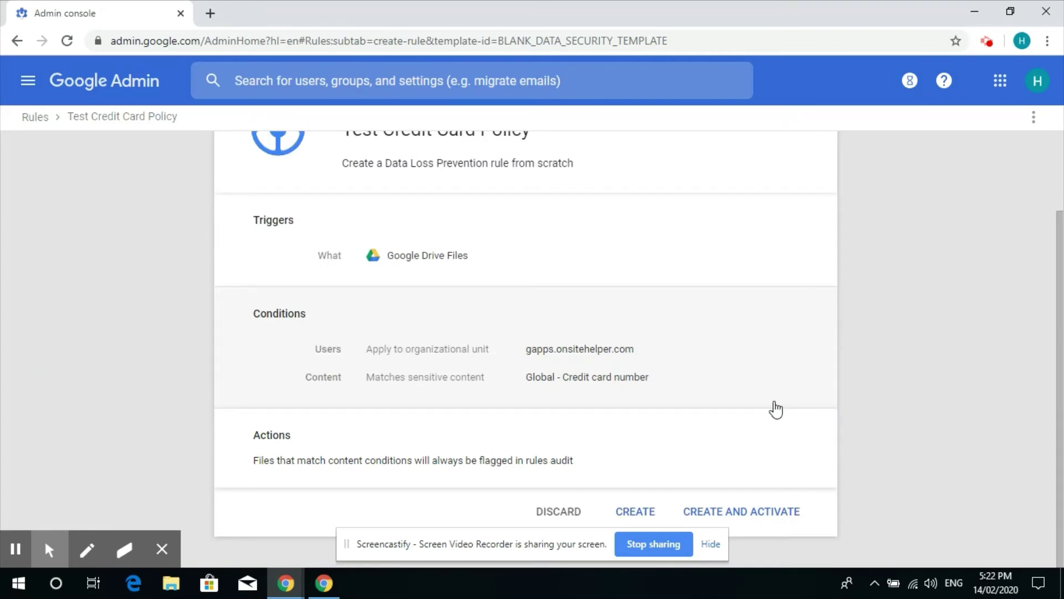
# Set the rule's notification to send email to super administrators.
pyautogui.click(506, 447)
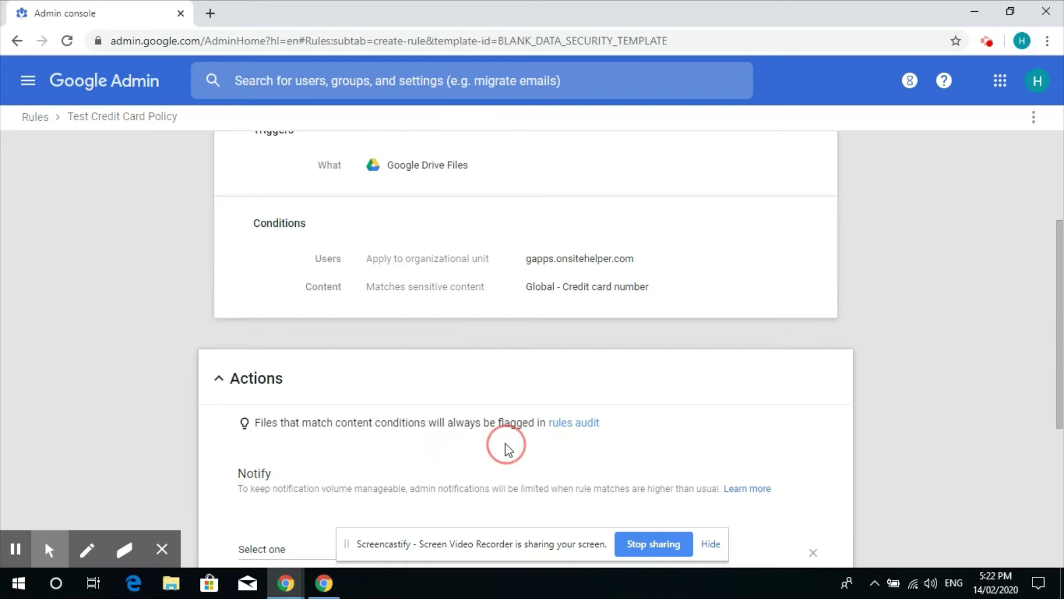
pyautogui.scroll(-1, 517, 438)
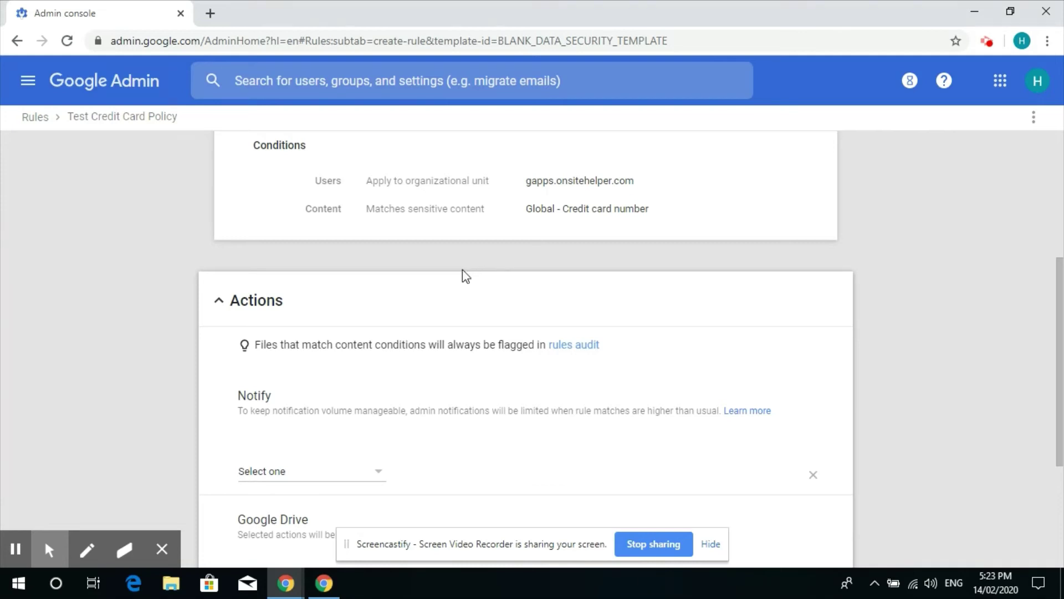
pyautogui.scroll(-1, 332, 361)
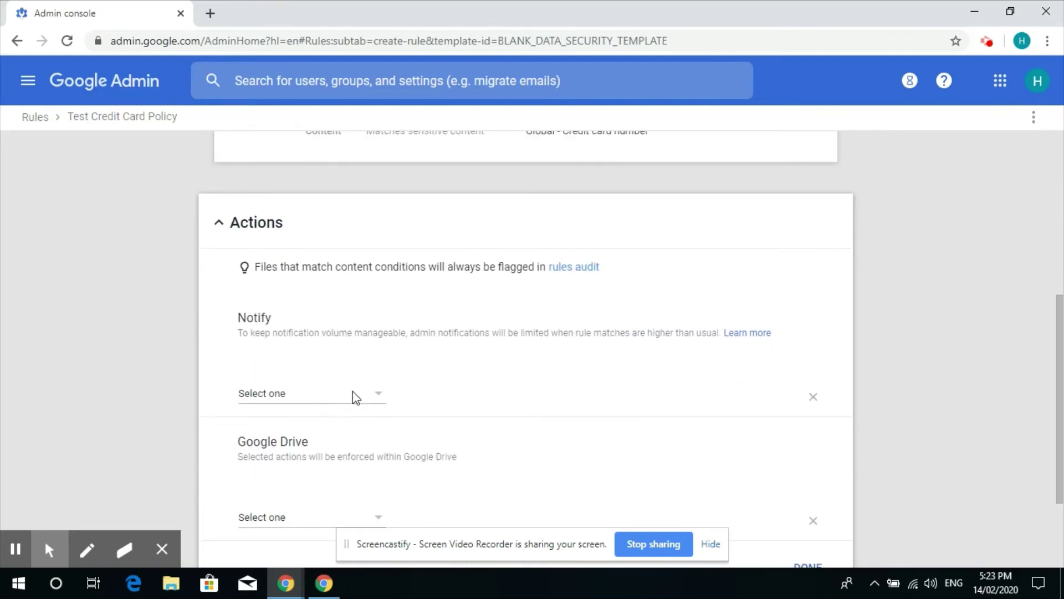
pyautogui.click(357, 391)
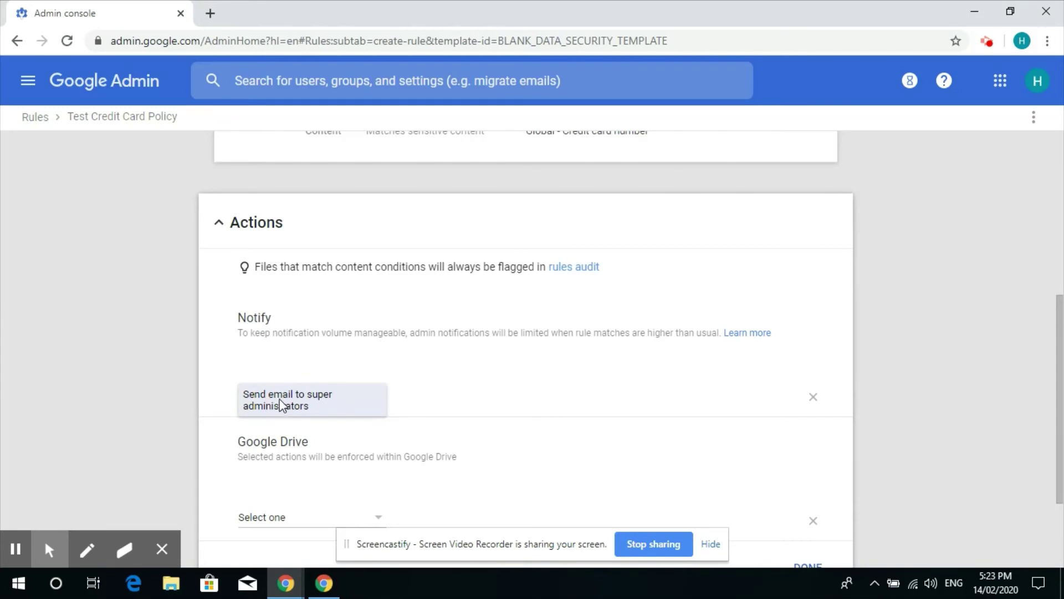
pyautogui.click(350, 408)
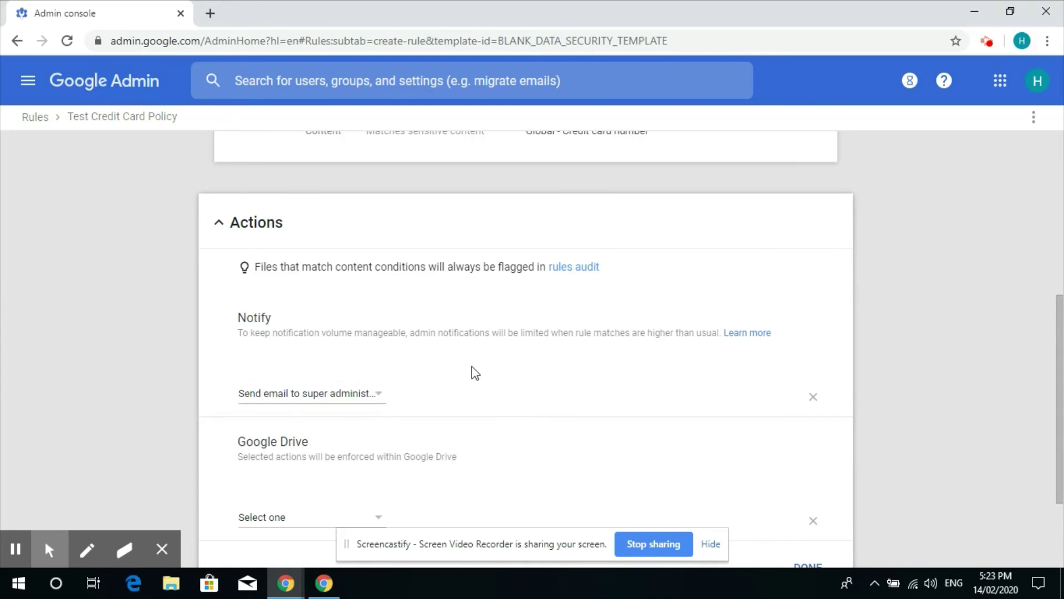
# Set the Google Drive action to 'Block external access', then create and activate the rule.
pyautogui.scroll(-1, 473, 372)
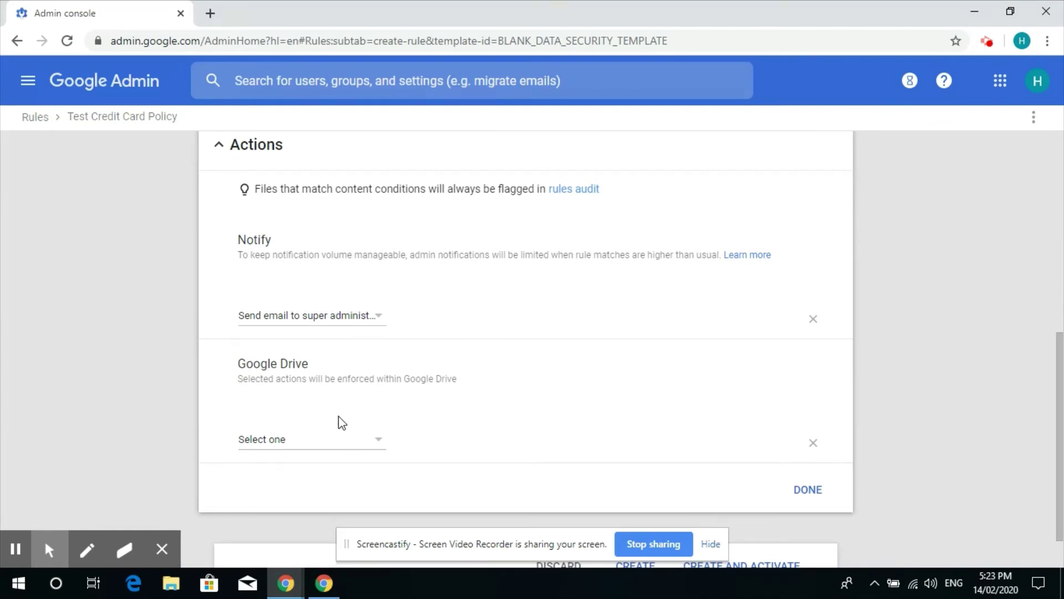
pyautogui.click(365, 444)
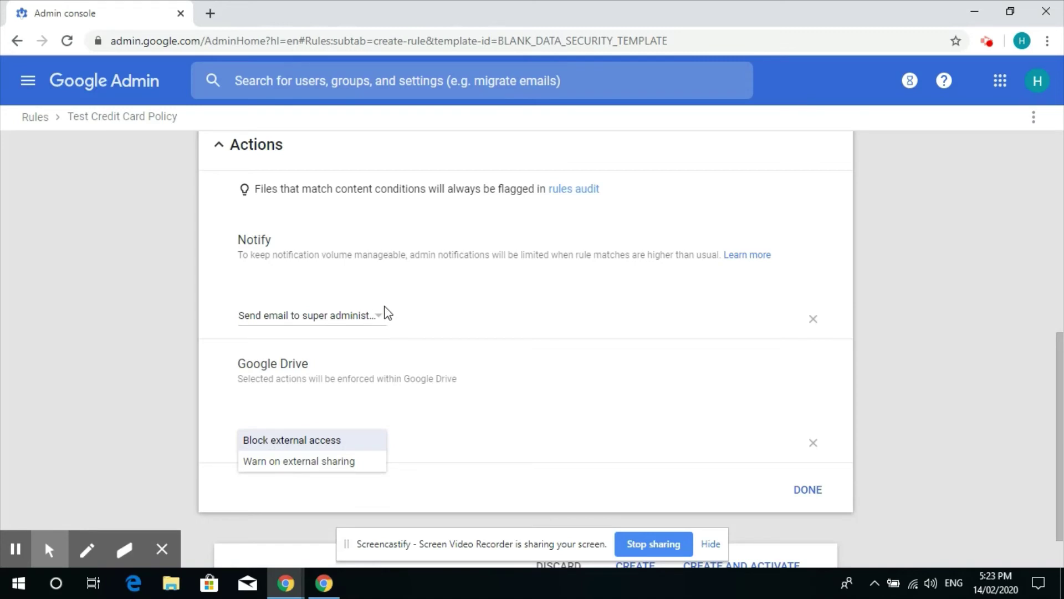
pyautogui.click(311, 440)
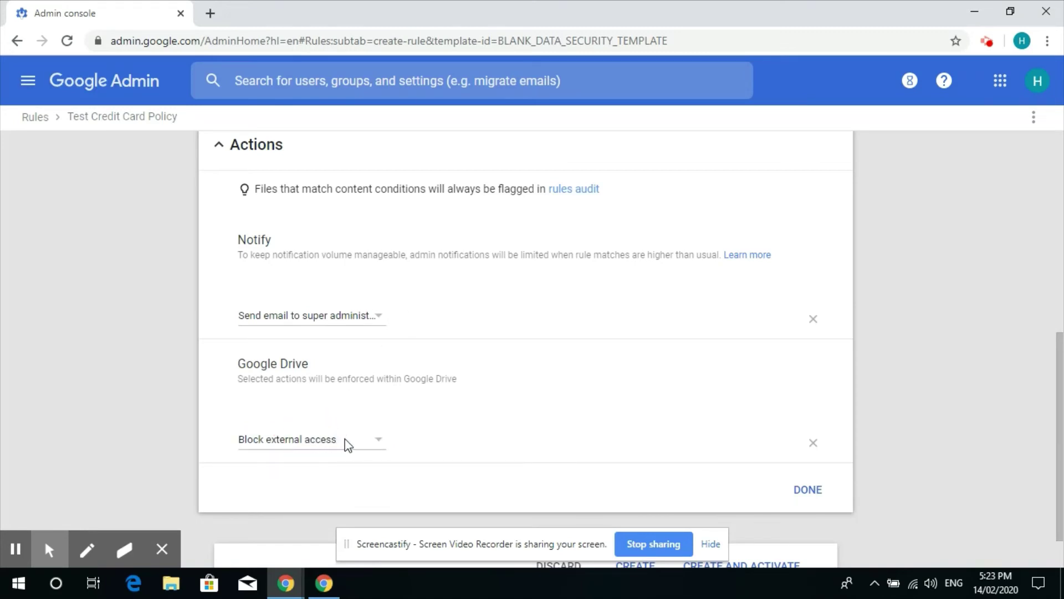
pyautogui.scroll(-1, 506, 428)
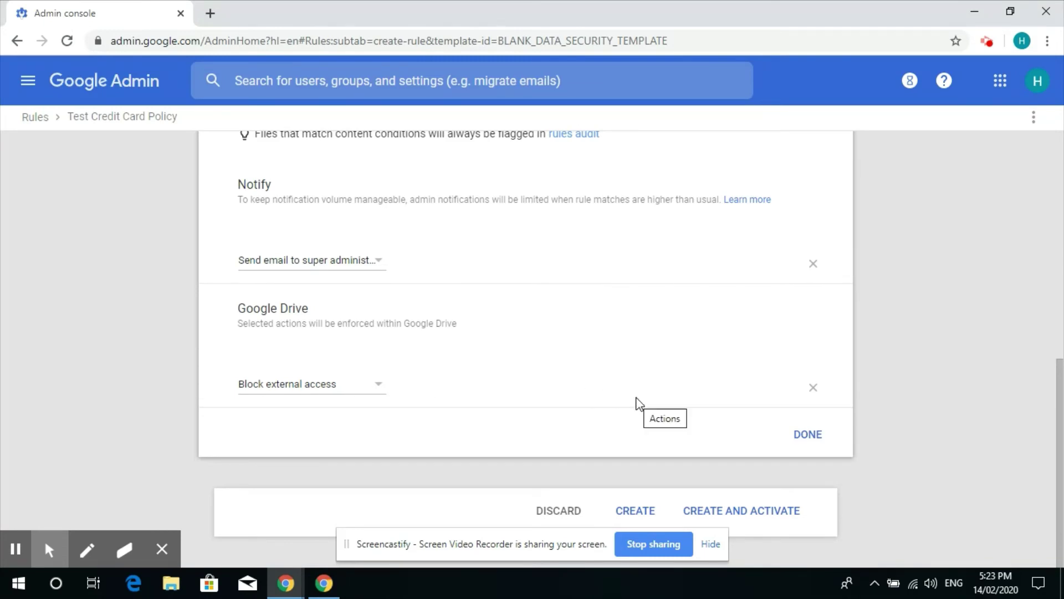
pyautogui.click(809, 437)
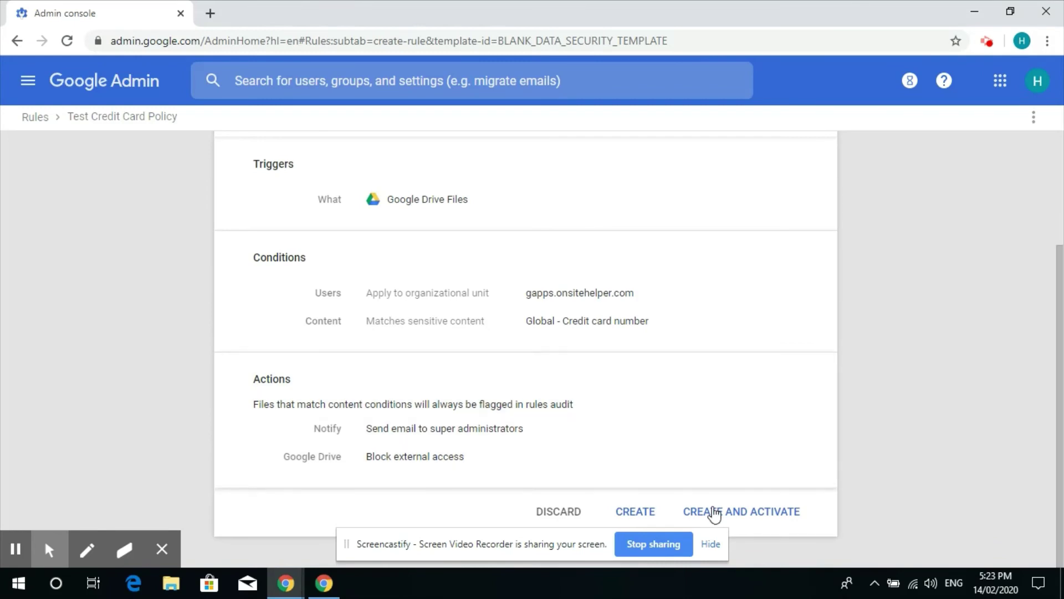
pyautogui.click(750, 515)
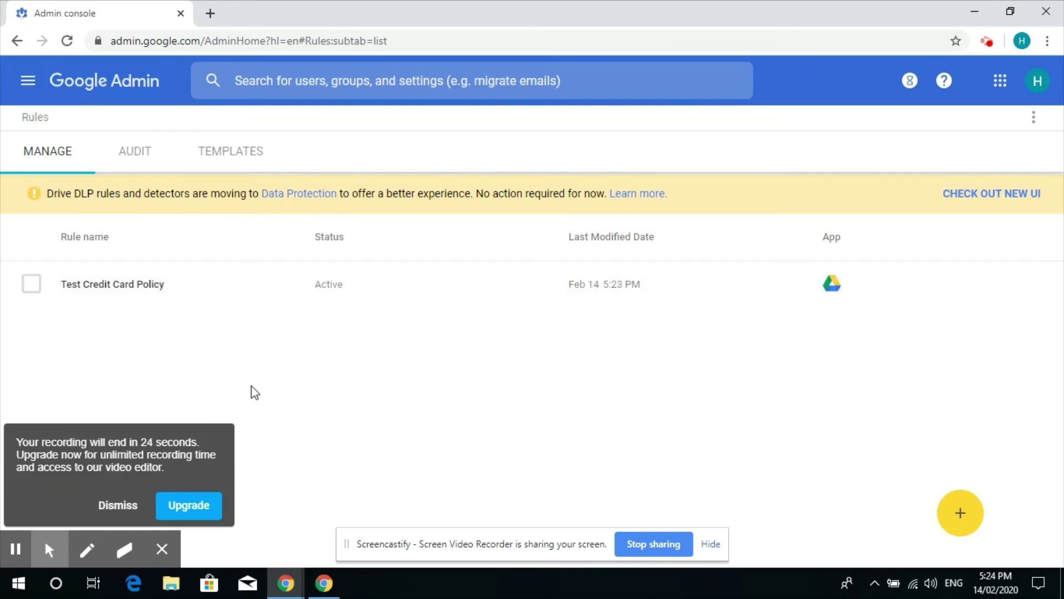
# Check the Rules list, where Test Credit Card Policy shows as Active for Drive.
pyautogui.click(118, 504)
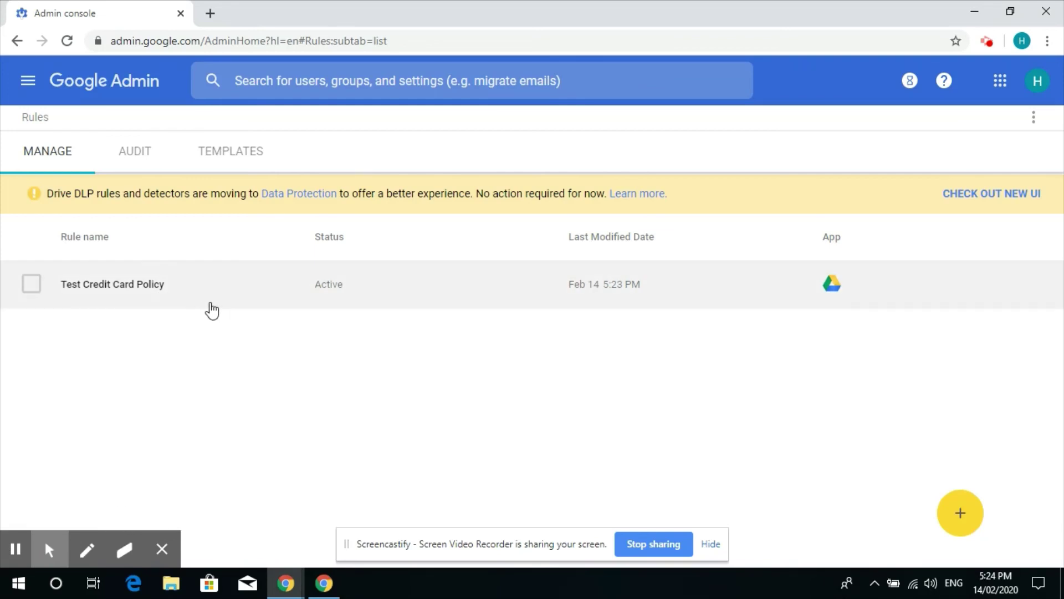